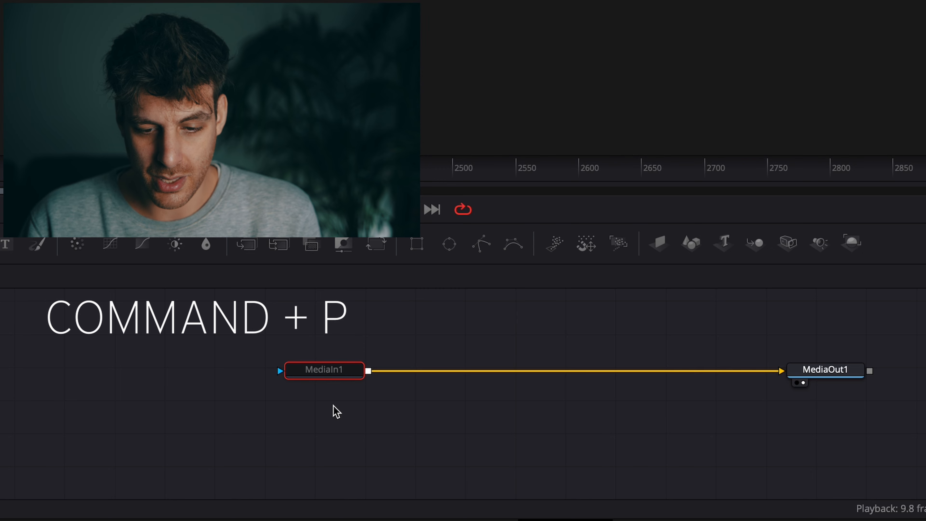
key("super+p")
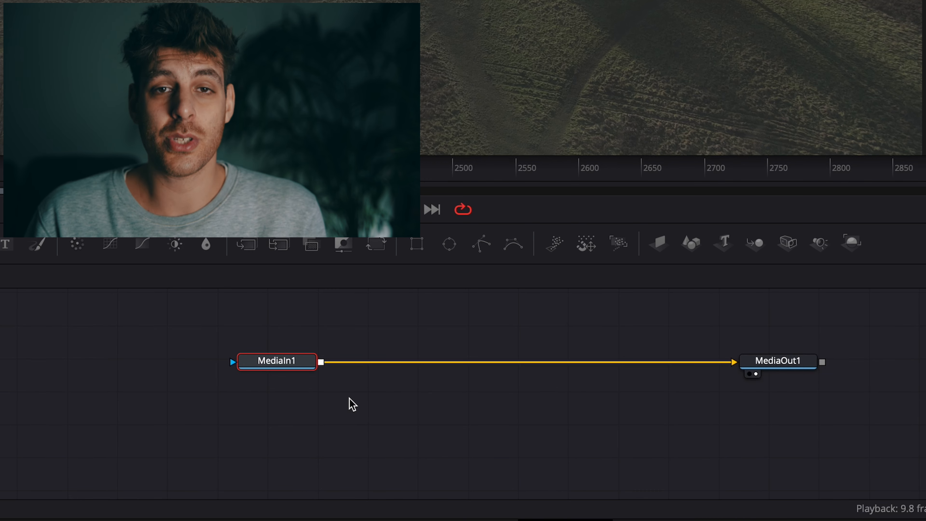
left_click_drag(352, 404, 389, 425)
scroll(390, 425, "down", 1)
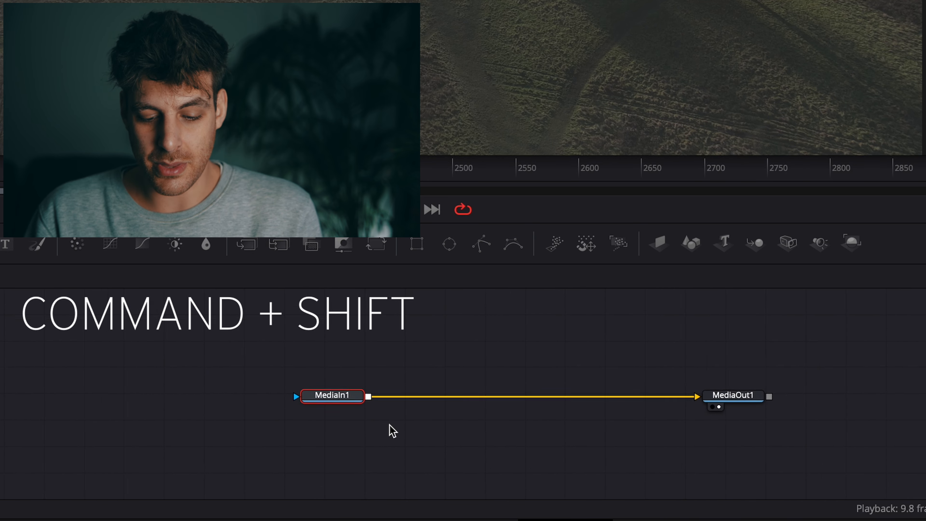
scroll(389, 425, "up", 1)
scroll(389, 424, "down", 3)
scroll(389, 425, "up", 2)
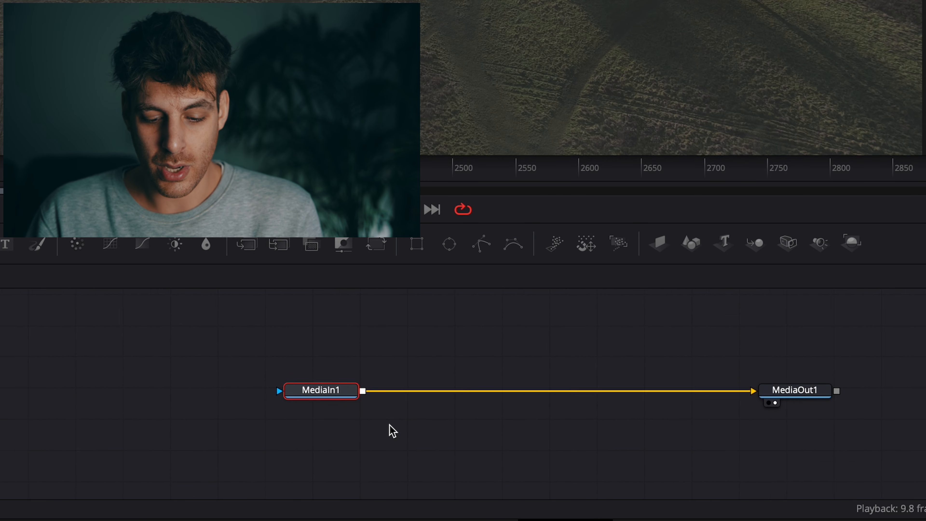
scroll(389, 425, "down", 3)
scroll(389, 425, "up", 4)
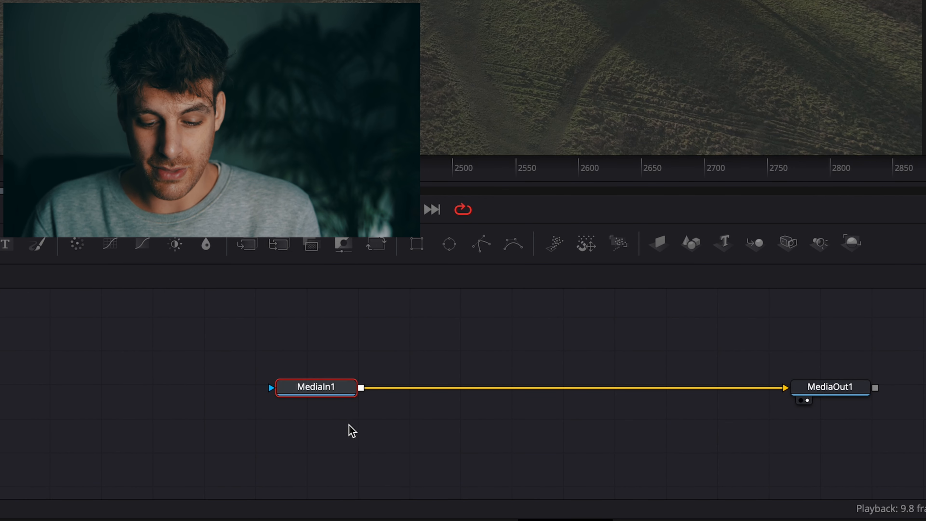
left_click_drag(376, 436, 260, 434)
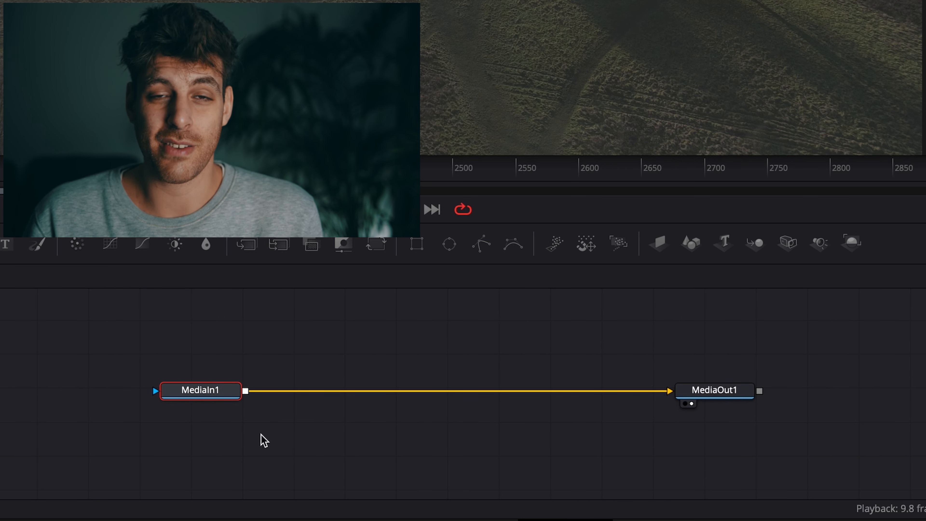
left_click_drag(407, 263, 415, 124)
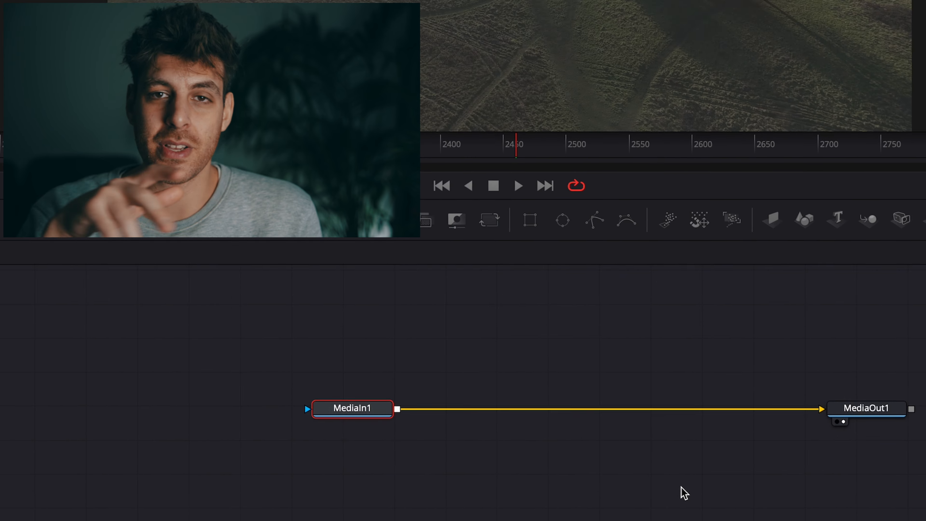
Step: Add a Text node and merge it over the footage between MediaIn1 and MediaOut1
left_click_drag(5, 104, 169, 166)
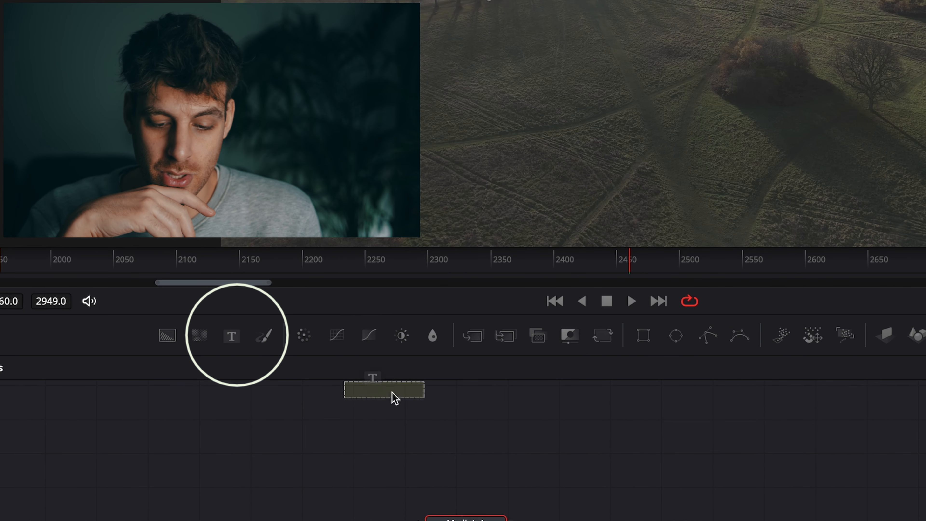
left_click_drag(395, 398, 614, 458)
left_click_drag(678, 445, 674, 475)
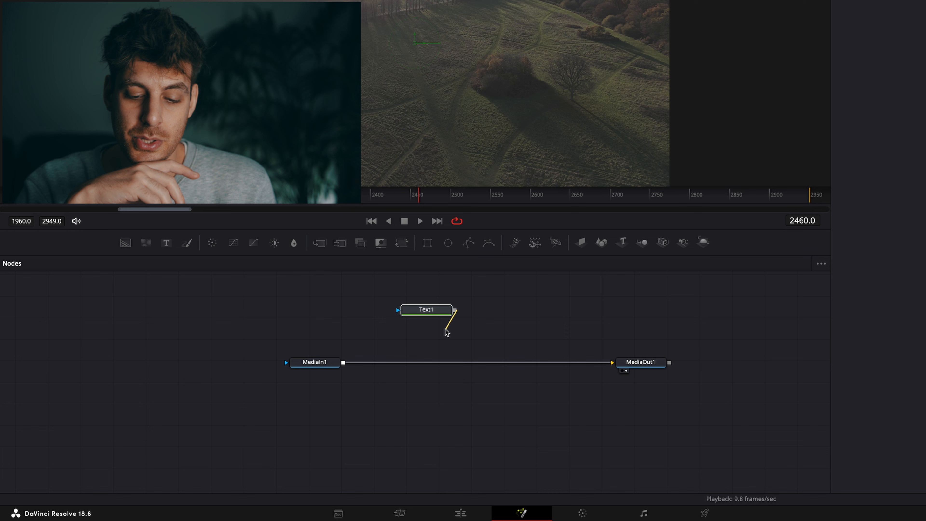
left_click_drag(446, 332, 342, 362)
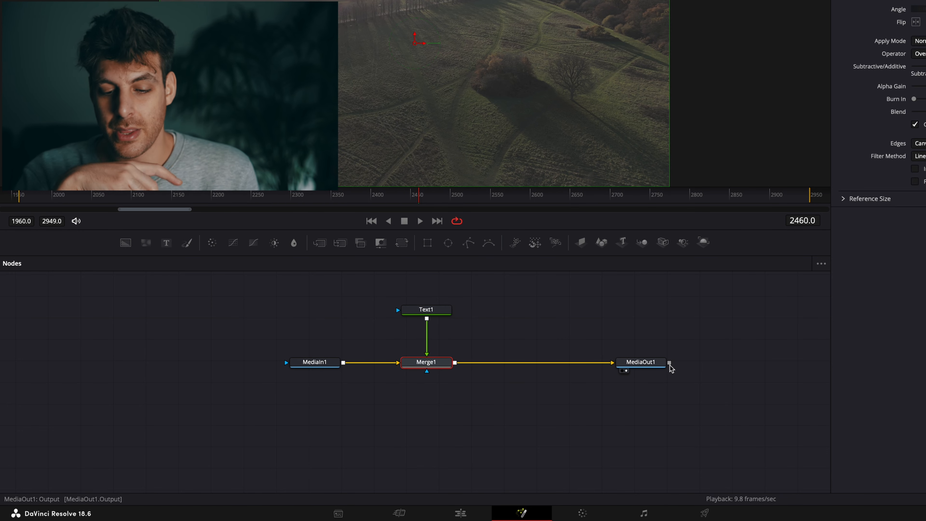
Step: Enter "Hello I am about to go flying" as the text of the Text1 node
left_click(426, 310)
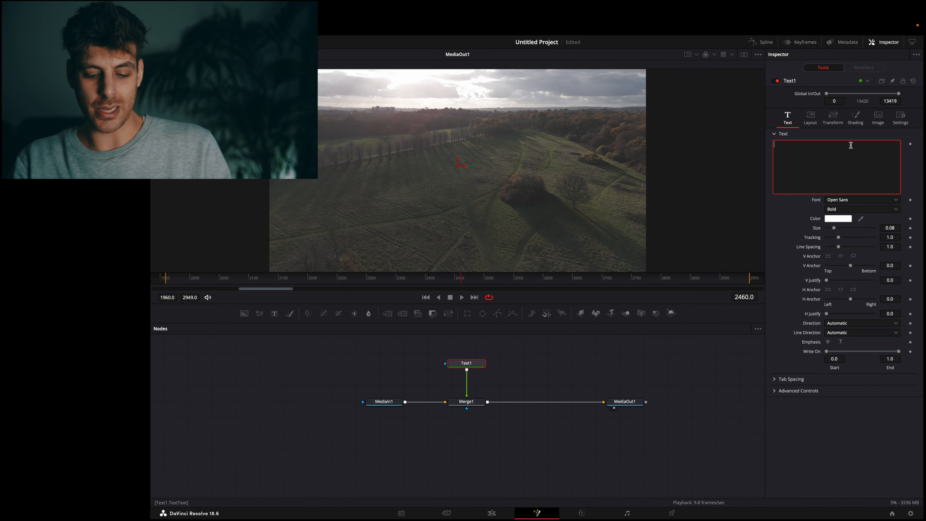
type("Hello I am ")
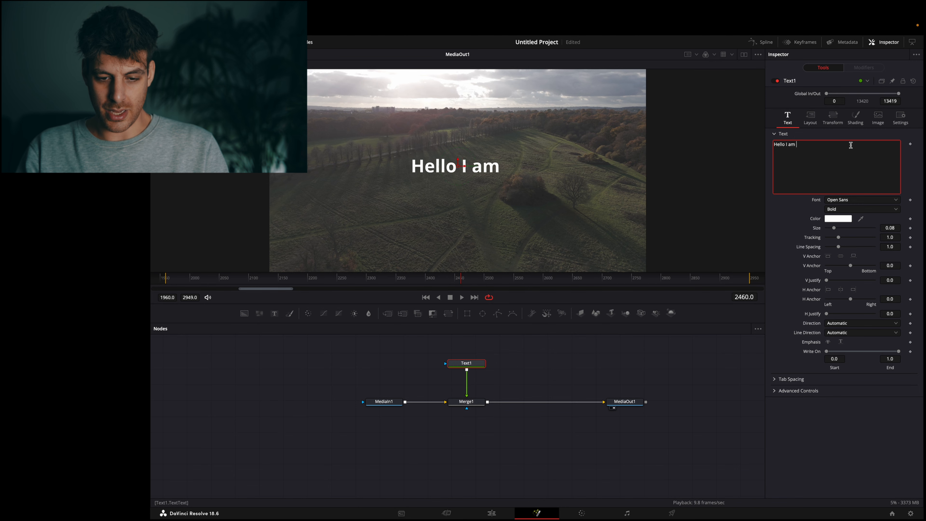
type("about to go")
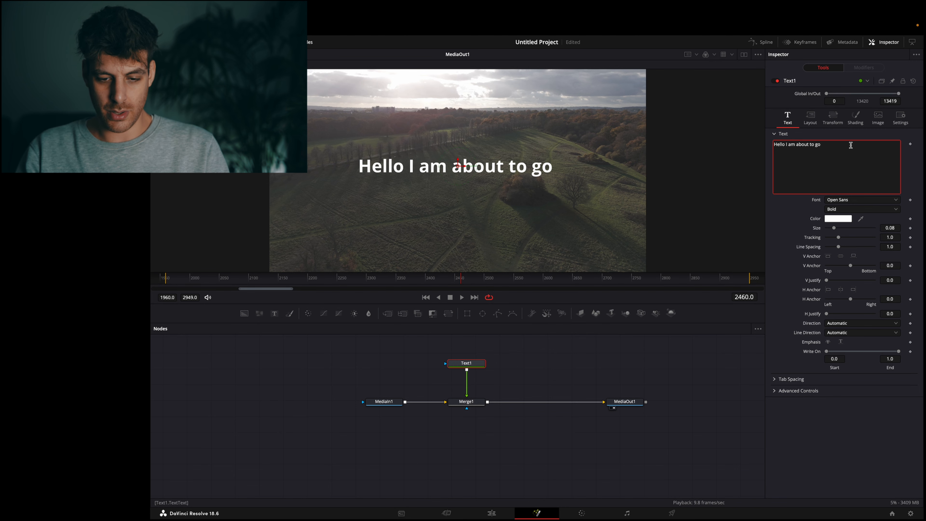
type(" flying")
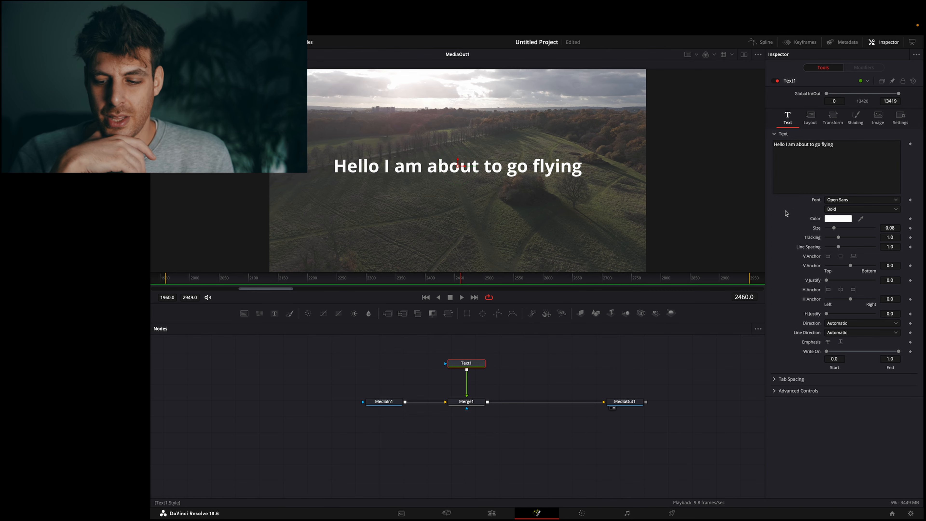
Step: Change the text's font to Liquid and reduce its size to 0.0748
left_click(838, 200)
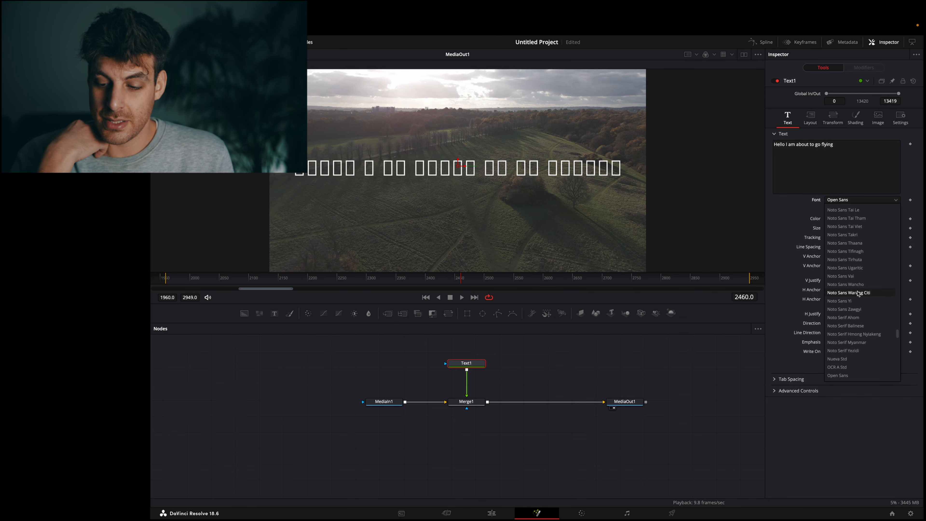
scroll(857, 293, "down", 1)
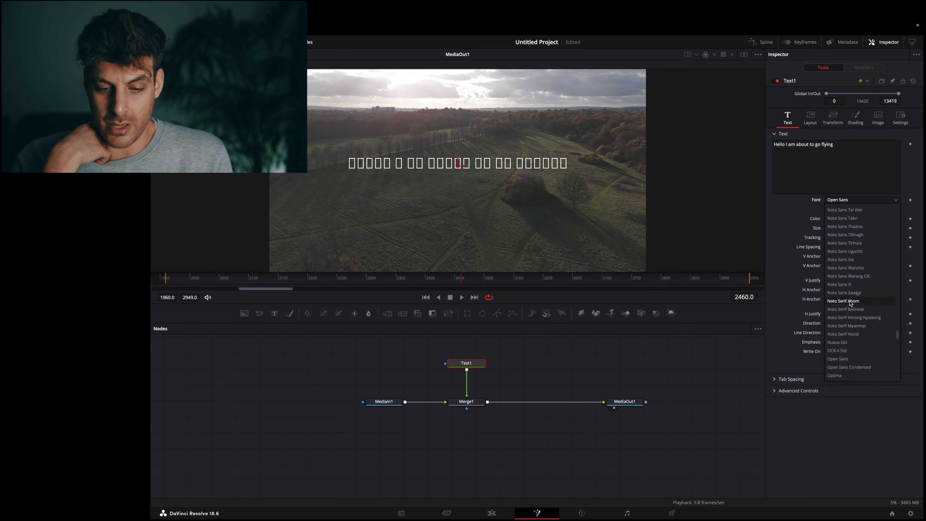
scroll(841, 208, "up", 20)
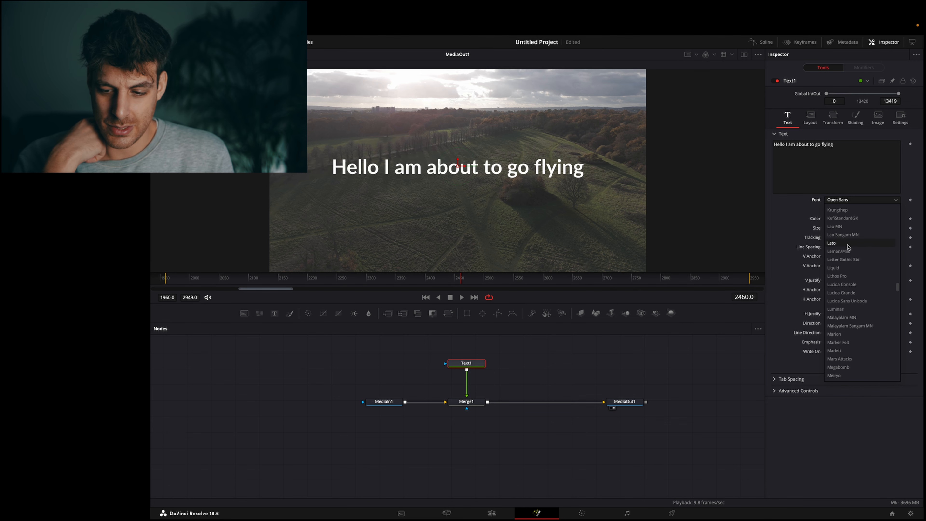
left_click(851, 267)
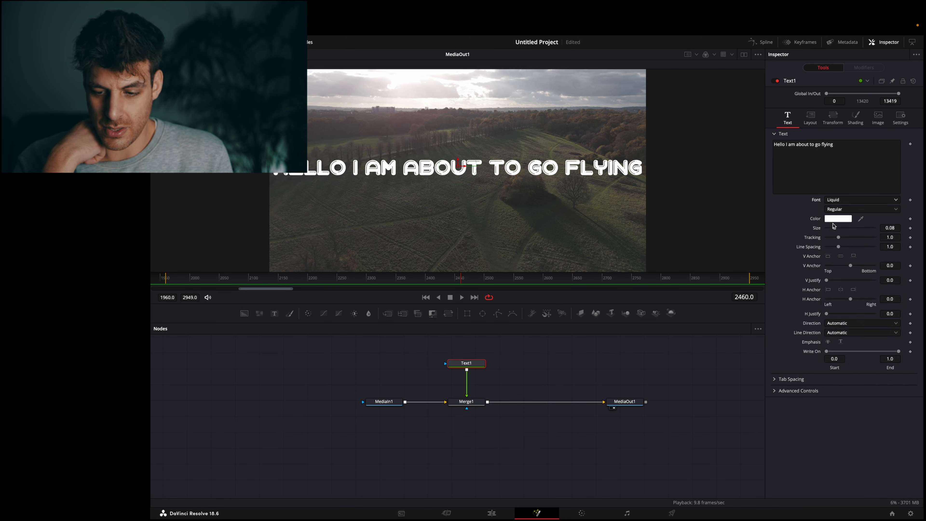
left_click(810, 117)
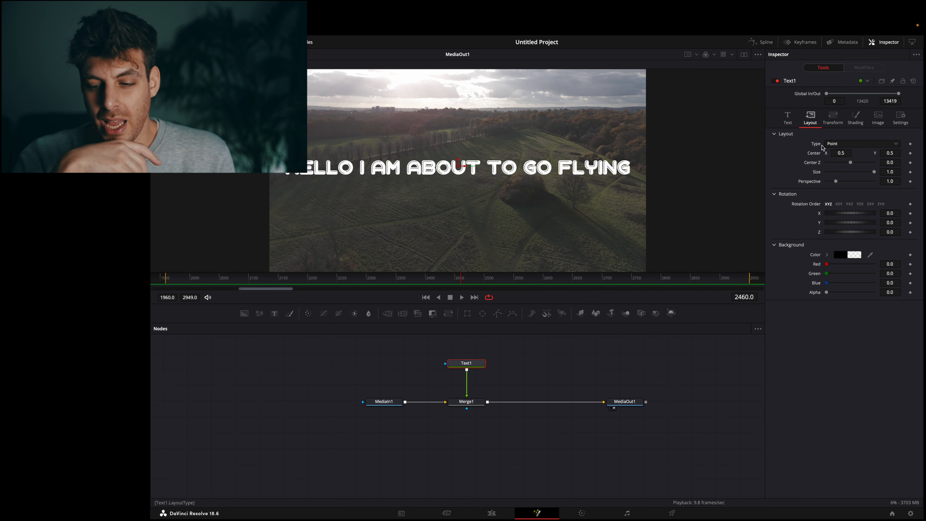
left_click(786, 119)
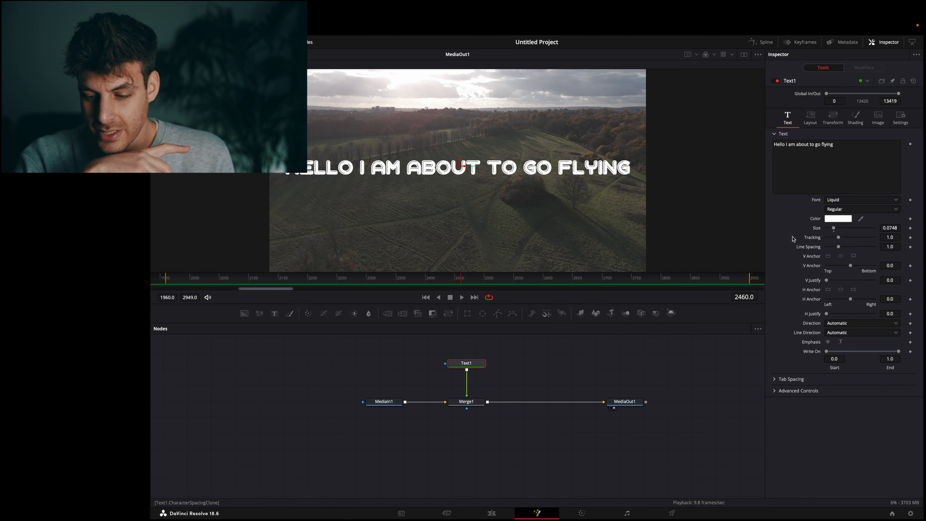
scroll(802, 273, "up", 2)
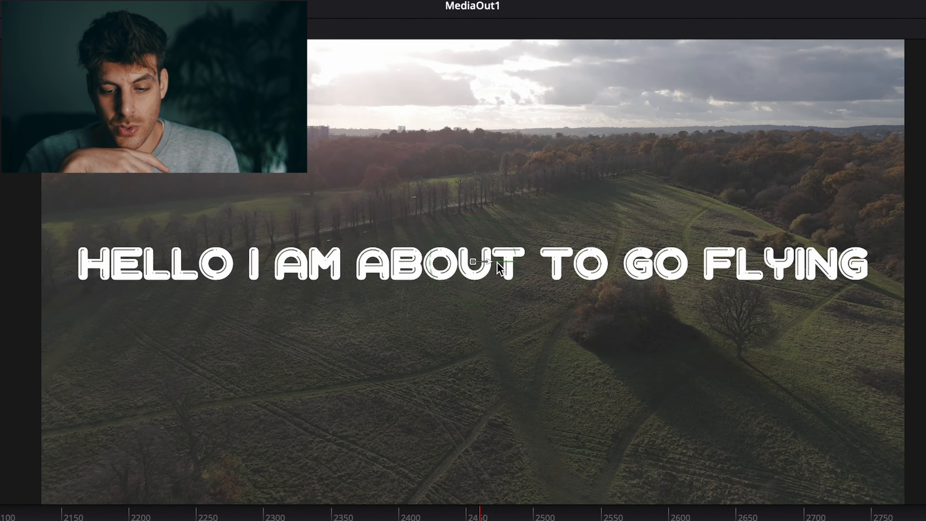
Step: Set the text's vertical anchor to 0.06 and horizontal anchor to -1.0, and move its center to about X 0.06, Y 0.55
mouse_move(500, 269)
left_mouse_down()
mouse_move(672, 281)
mouse_move(459, 272)
mouse_move(716, 272)
mouse_move(524, 272)
mouse_move(515, 327)
mouse_move(471, 137)
mouse_move(569, 279)
mouse_move(502, 280)
mouse_move(701, 318)
mouse_move(579, 302)
mouse_move(500, 275)
mouse_move(499, 157)
mouse_move(502, 431)
mouse_move(500, 263)
mouse_move(399, 259)
mouse_move(412, 265)
mouse_move(426, 203)
mouse_move(441, 288)
mouse_move(455, 237)
mouse_move(470, 224)
mouse_move(460, 230)
mouse_move(537, 236)
mouse_move(416, 330)
mouse_move(463, 416)
mouse_move(466, 330)
mouse_move(492, 282)
mouse_move(487, 261)
left_mouse_up()
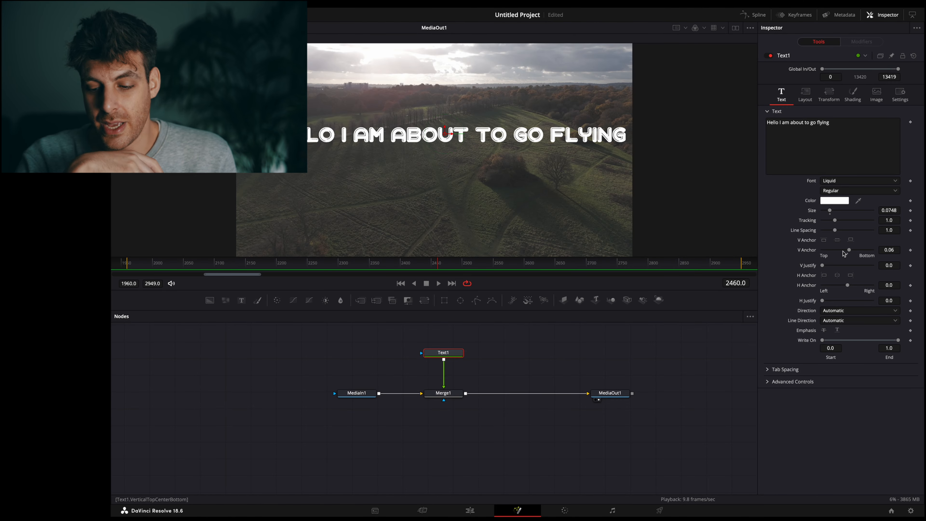
left_click_drag(851, 254, 830, 254)
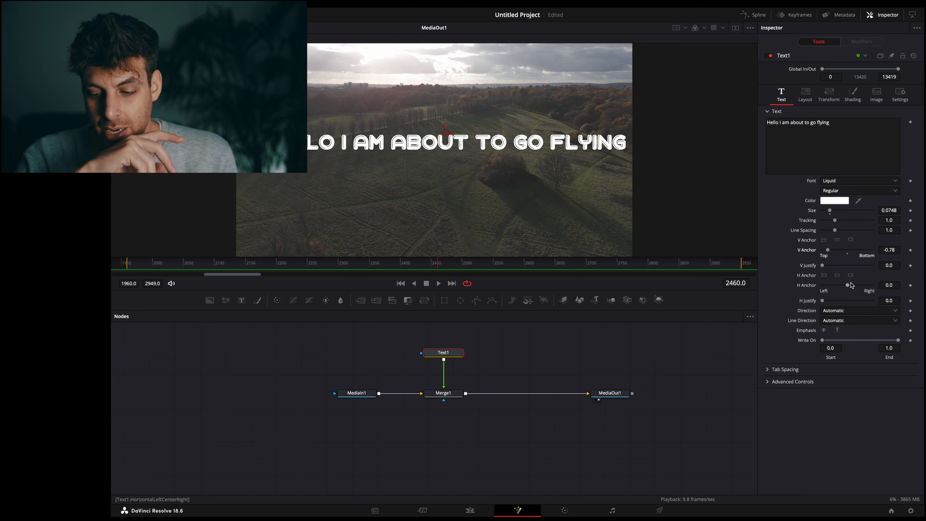
left_click_drag(847, 286, 820, 287)
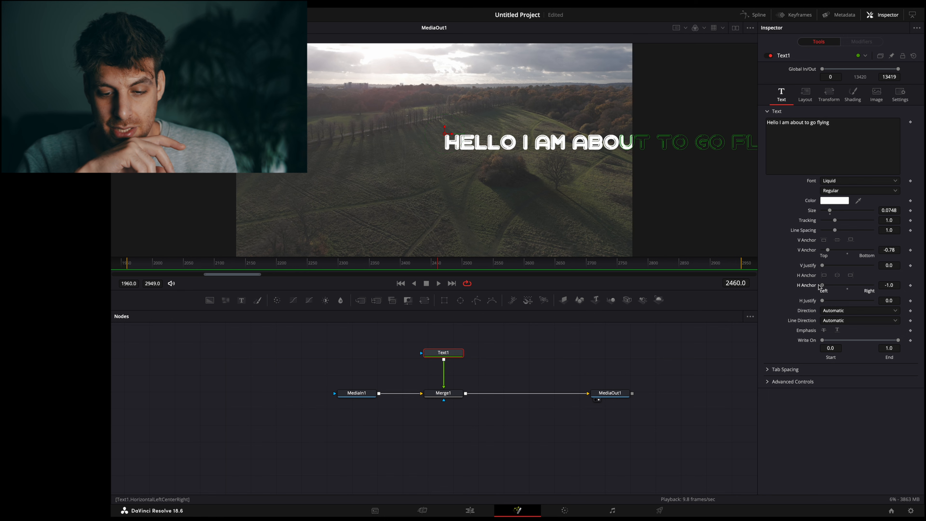
left_click_drag(830, 250, 851, 250)
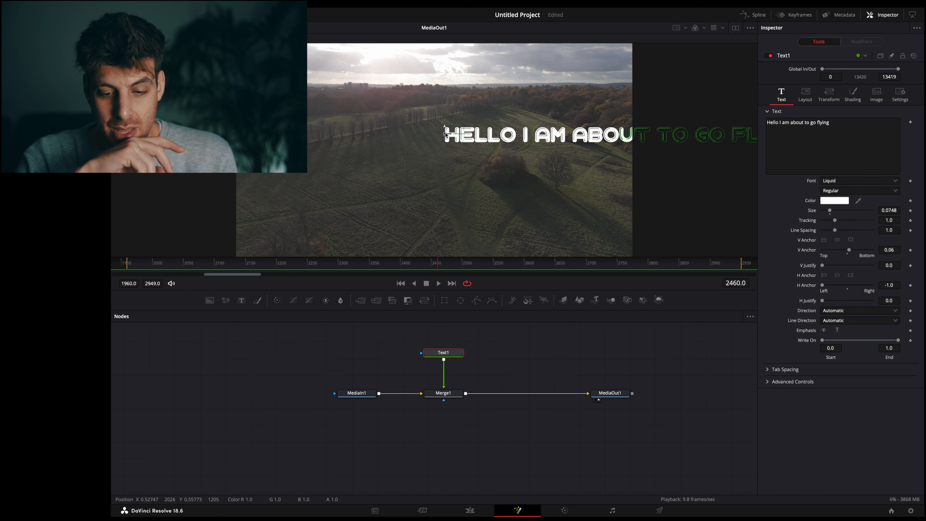
left_click_drag(445, 133, 262, 134)
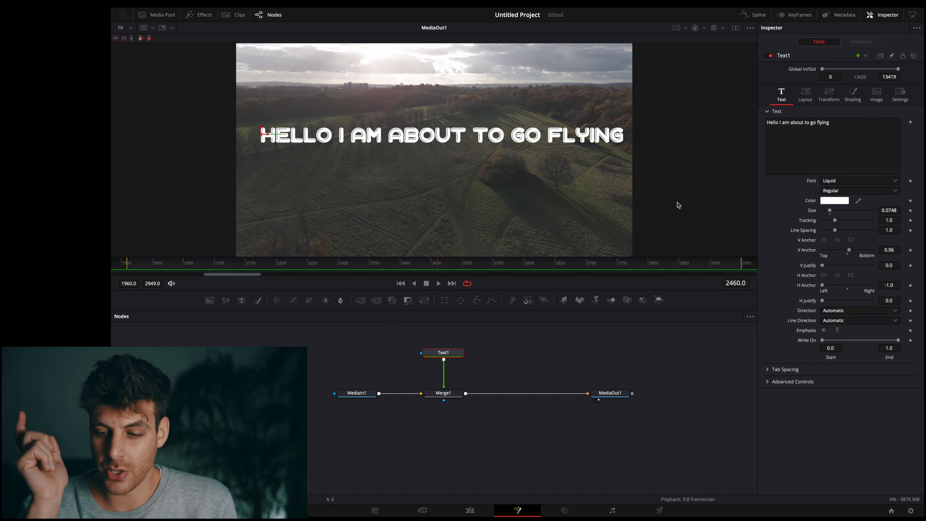
Step: Change the text's layout type to Circle and center it at about X 0.506, Y 0.472
left_click(805, 93)
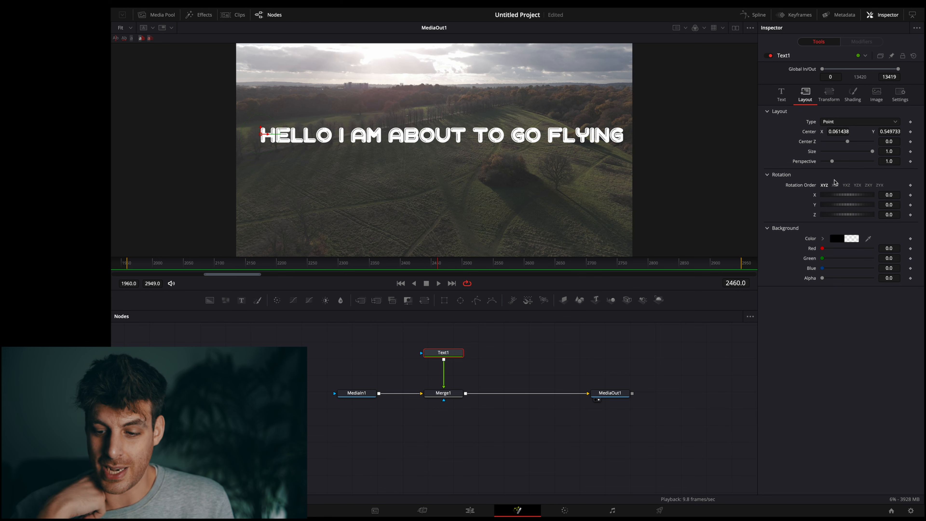
left_click_drag(838, 195, 837, 215)
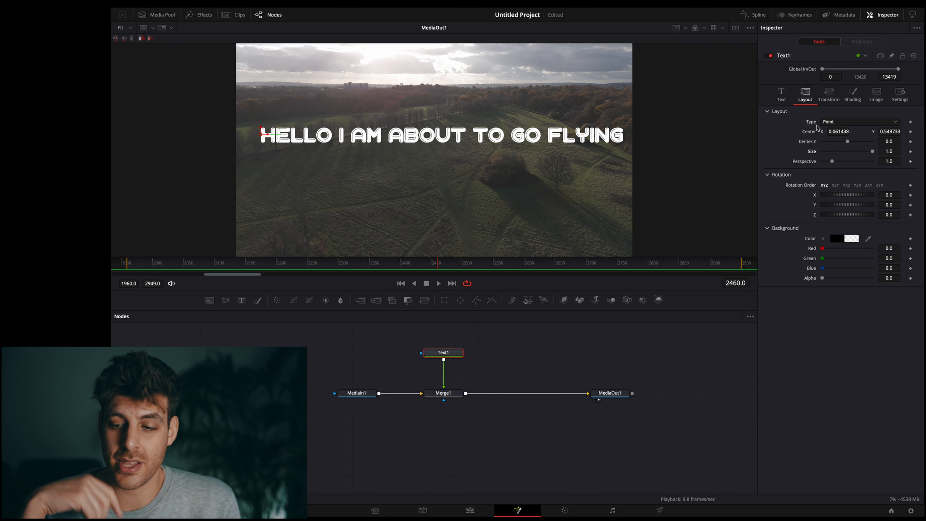
left_click(831, 124)
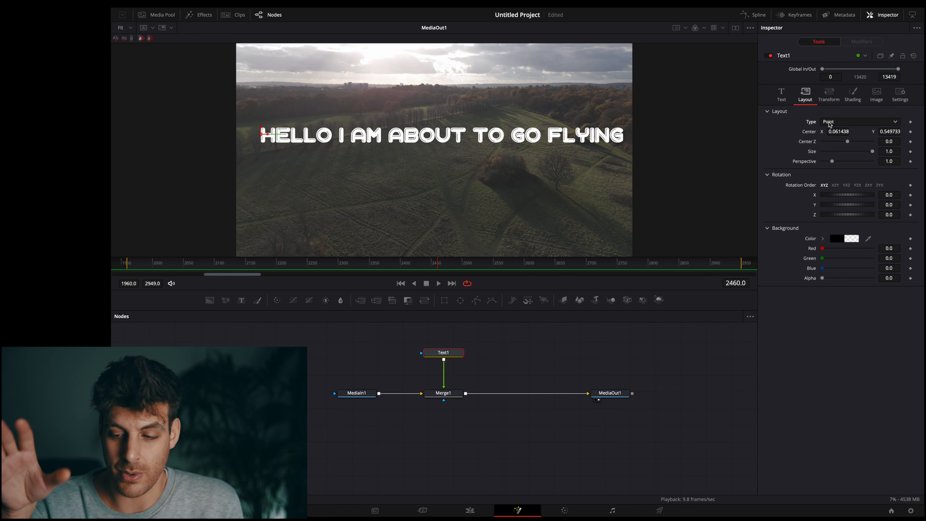
left_click(830, 124)
left_click(832, 150)
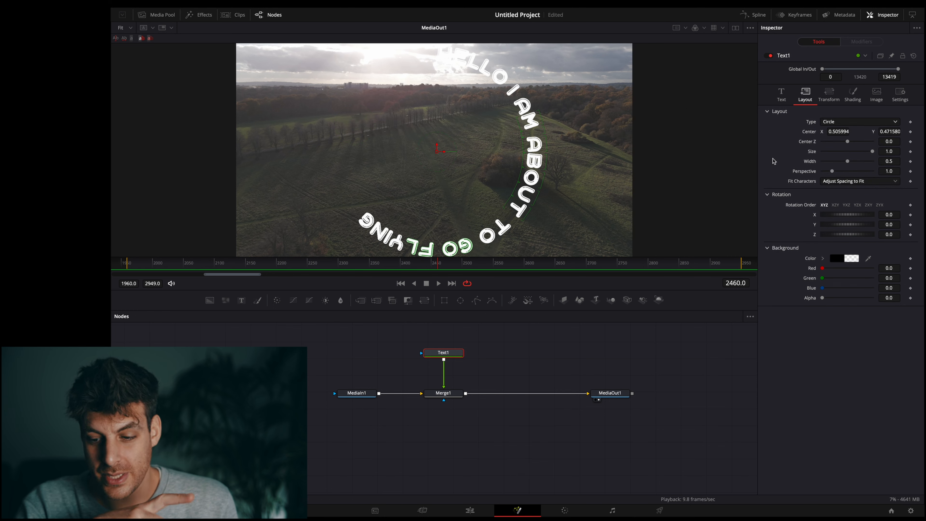
Step: Rotate the circular text to 133 on Z and reduce its size to 0.764 and width to 0.433
left_click_drag(860, 237, 880, 222)
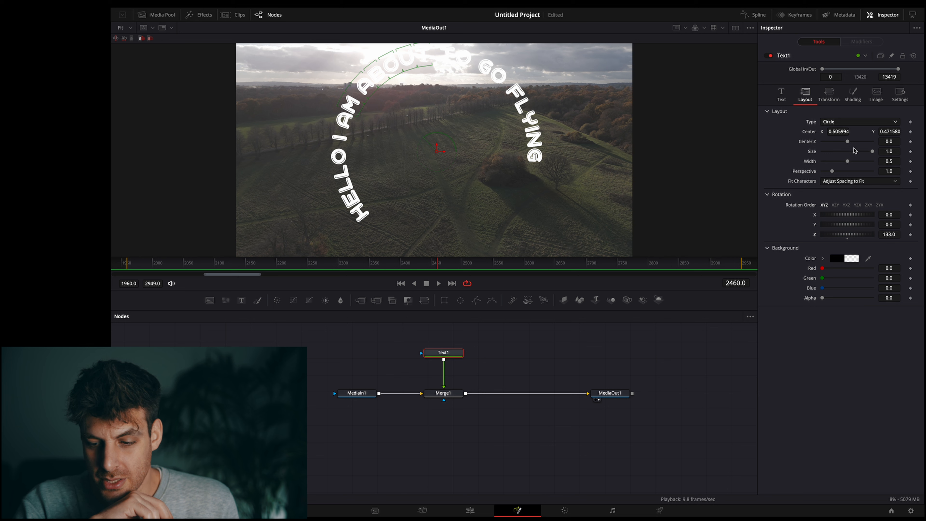
left_click_drag(871, 153, 845, 170)
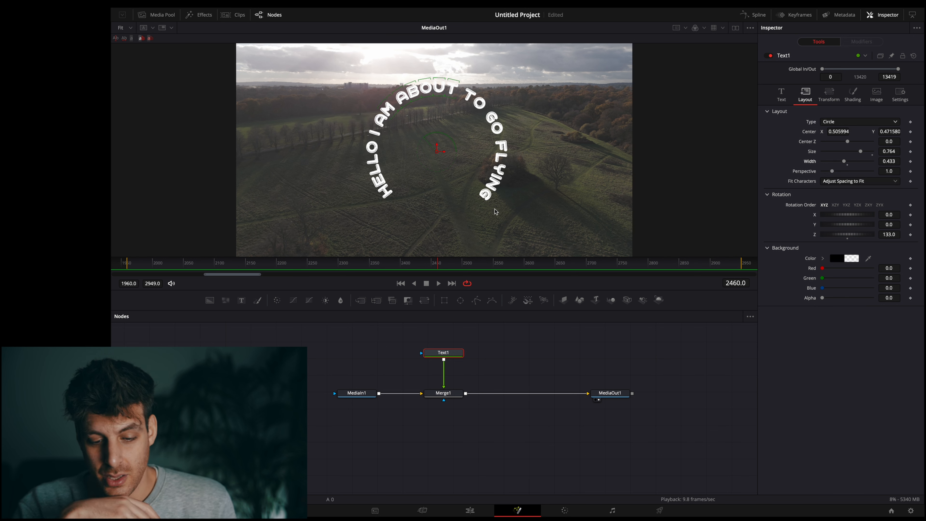
Step: Try animating the circle's width from a keyframe at frame 2079 to a wider one further along the timeline, and play it
left_click_drag(432, 263, 201, 259)
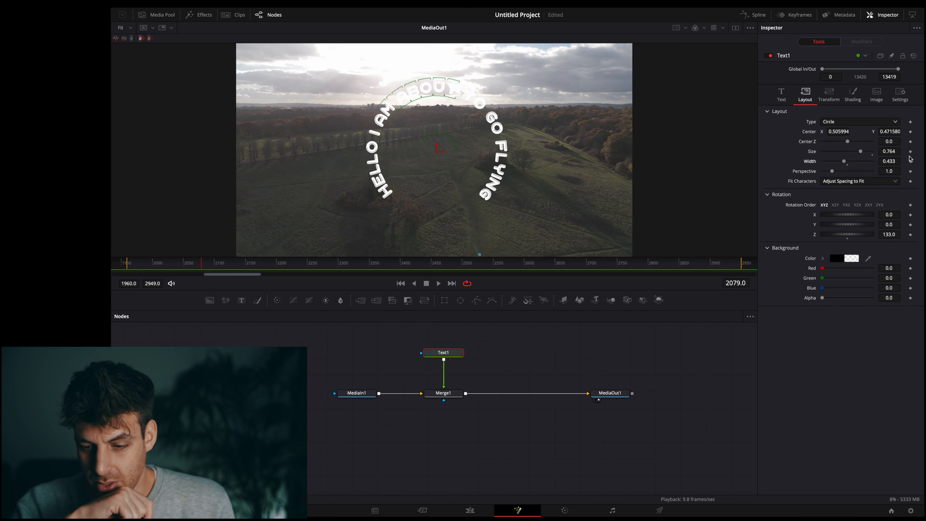
left_click(910, 161)
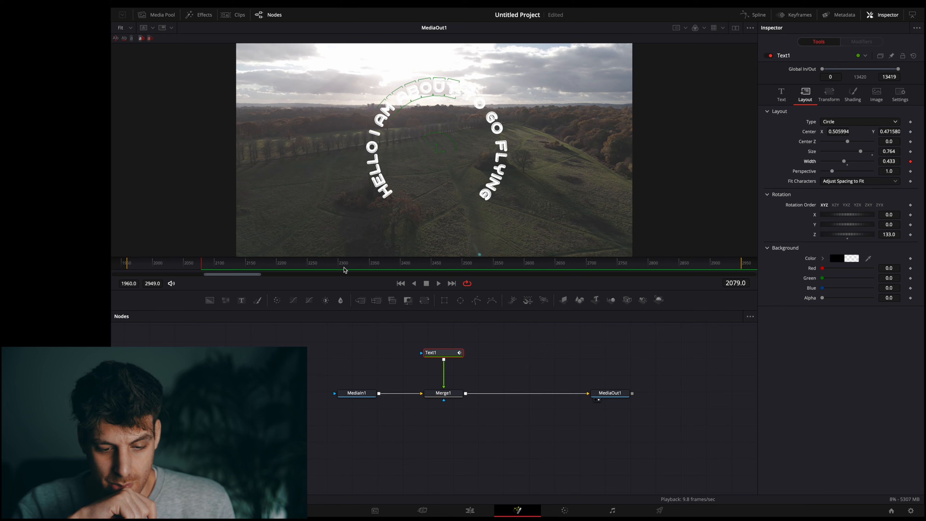
left_click_drag(344, 267, 512, 263)
left_click_drag(847, 164, 860, 163)
key("space")
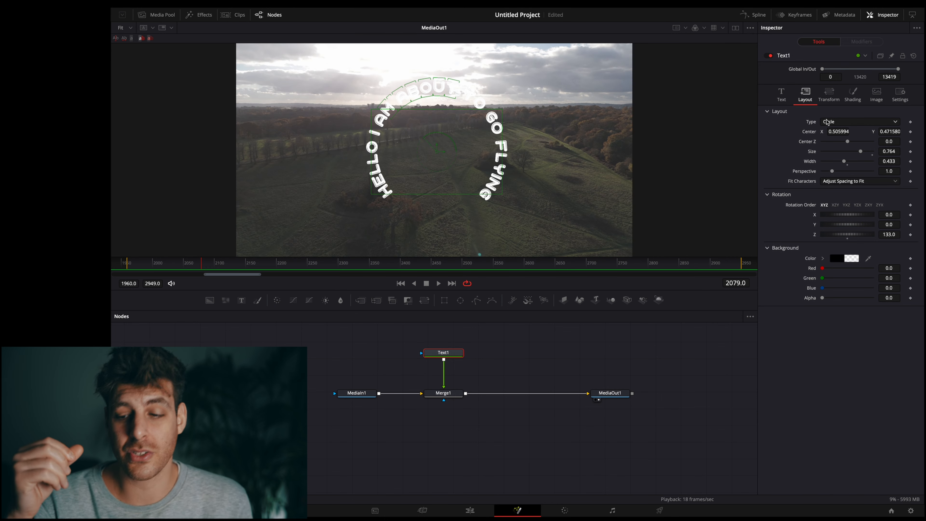
Step: Change the text's layout type to Path and draw a curved path across the field for the text to follow
left_click(828, 122)
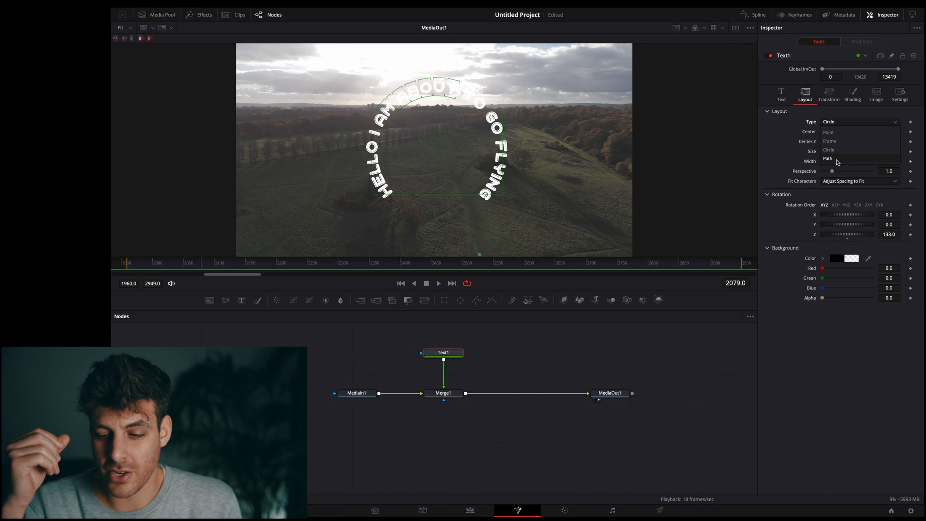
left_click(836, 160)
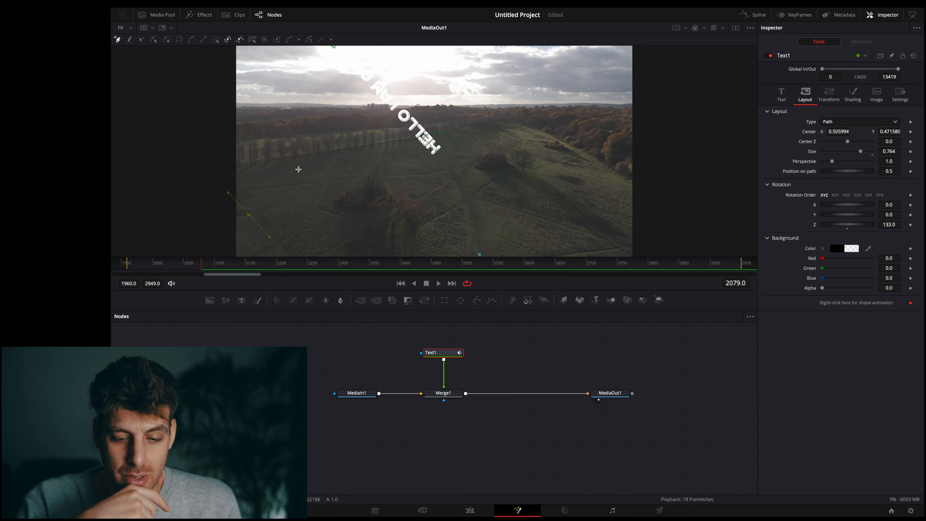
left_click_drag(339, 155, 425, 176)
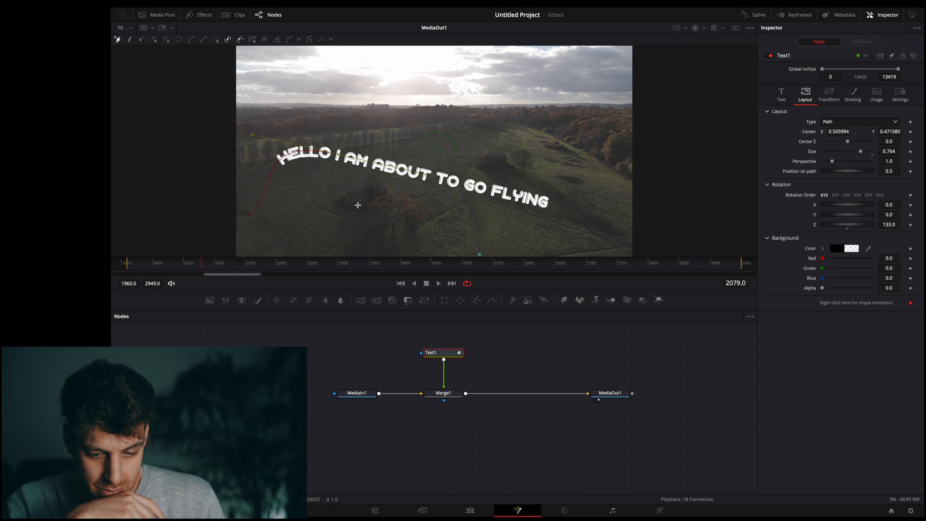
Step: Extend the text path with further curved points looping over the sky and down past the image's edge, and try adjusting the Z rotation
left_click_drag(354, 206, 403, 243)
left_click_drag(424, 205, 580, 134)
left_click_drag(573, 171, 657, 234)
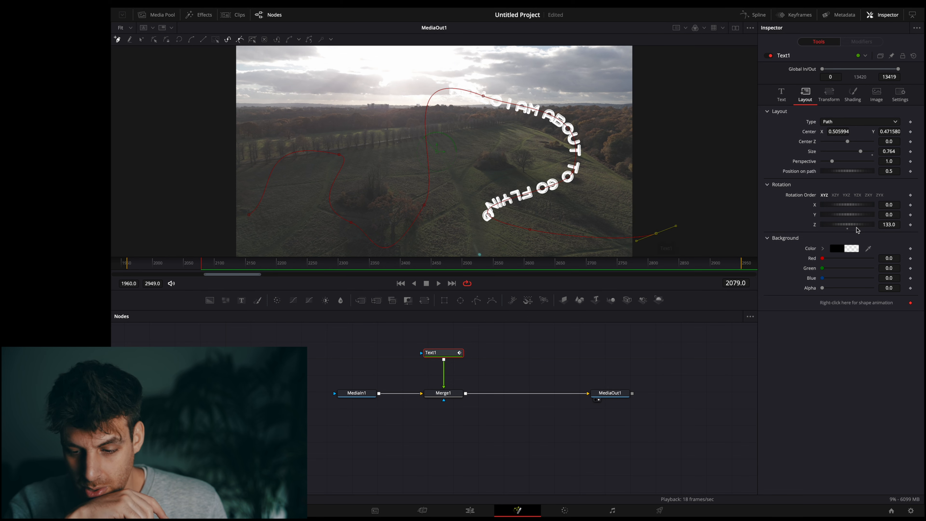
left_click_drag(857, 224, 842, 226)
key("ctrl+z")
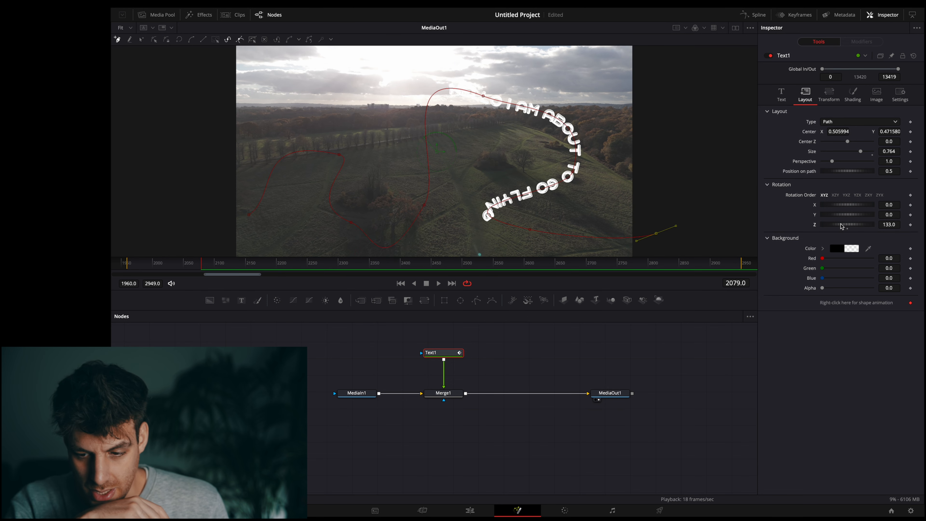
Step: Keyframe the text's position on the path from -0.399 at frame 1962 to 0.985 at frame 2949
left_click_drag(843, 172, 794, 174)
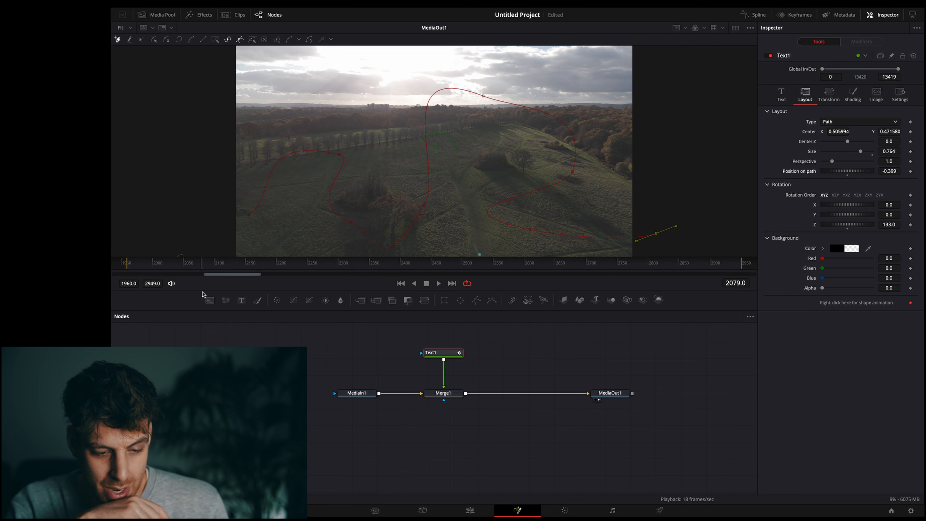
left_click(128, 269)
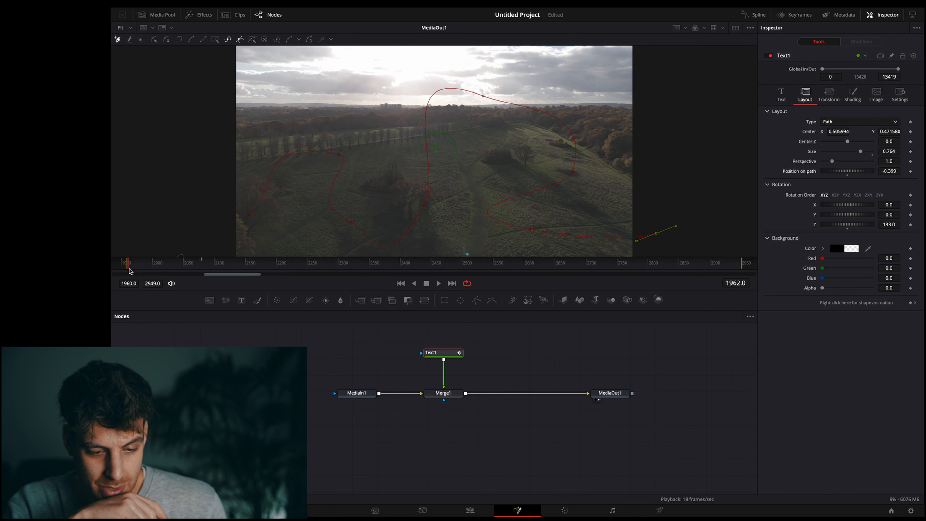
left_click(910, 171)
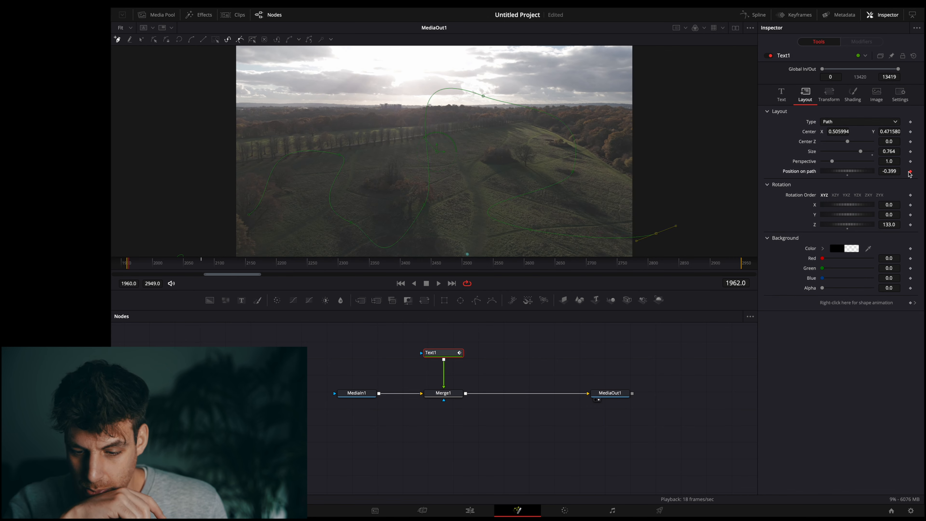
left_click_drag(566, 264, 740, 274)
left_click_drag(836, 172, 911, 171)
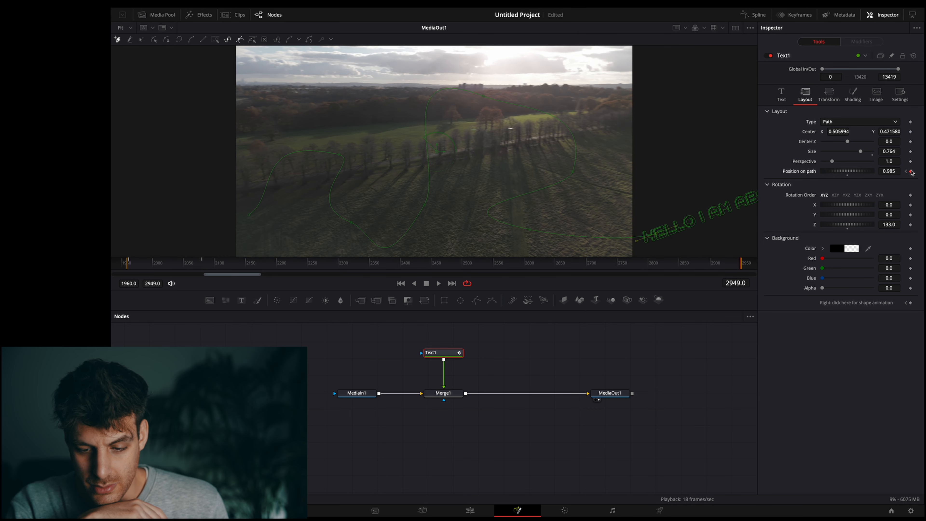
Step: Play the path animation from near the start and set the text's vertical anchor to 1.0 at the Bottom end
left_click(143, 267)
key("space")
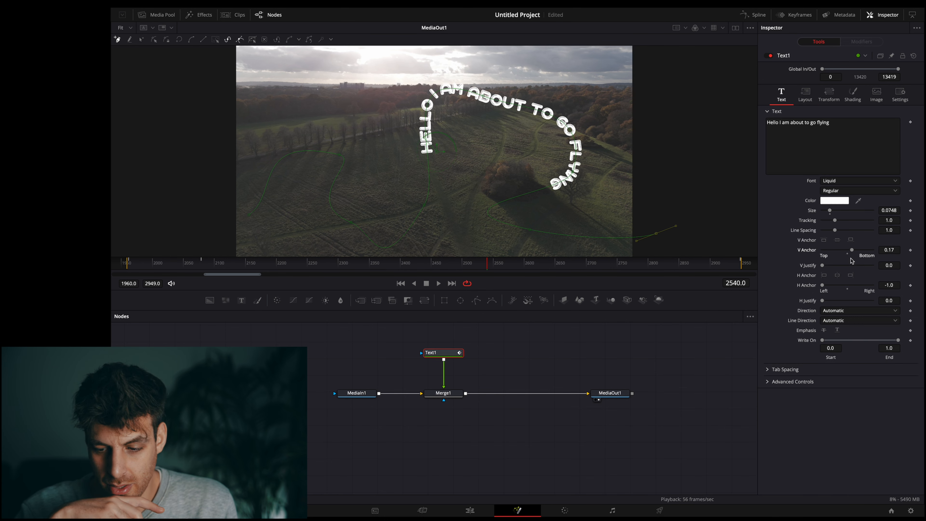
left_click_drag(850, 258, 874, 250)
key("space")
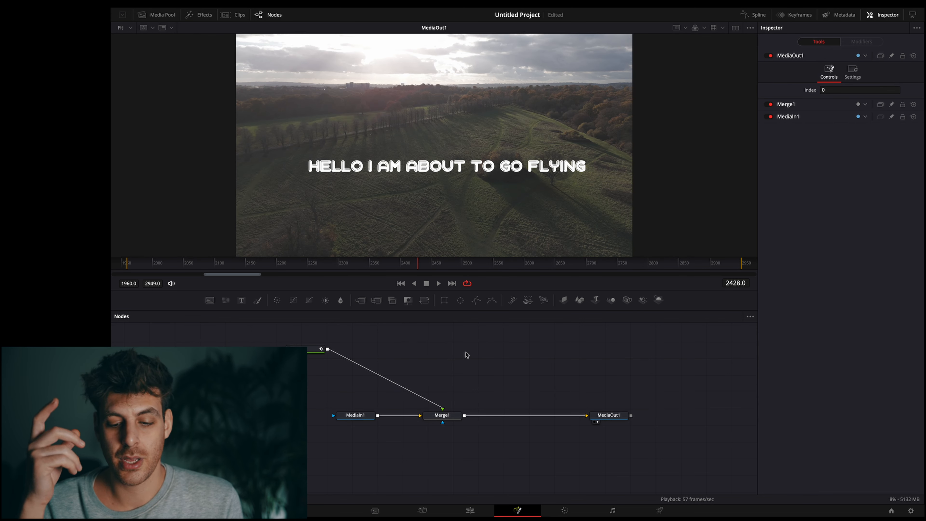
Step: Add a Glow (Glo) node, delete the duplicate Glow node, and insert the remaining one between the text and Merge1
key("shift+space")
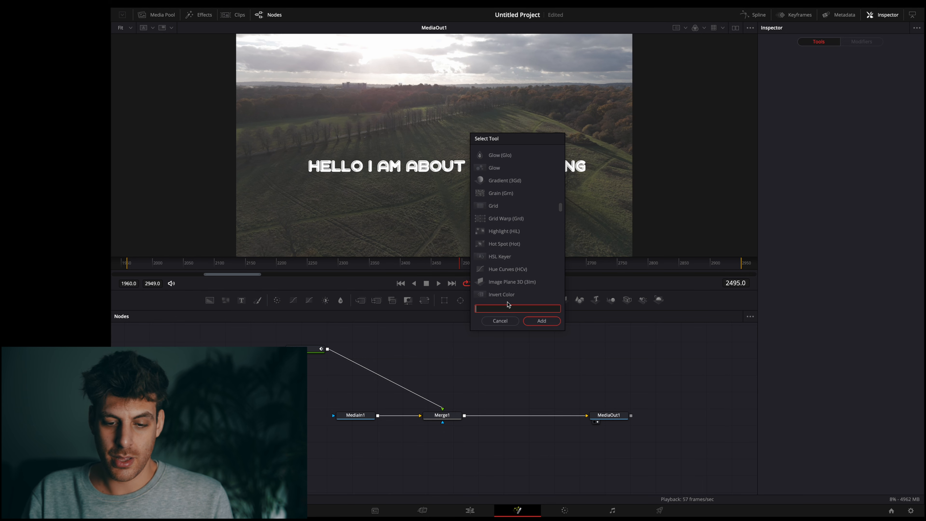
type("Glow")
double_click(511, 157)
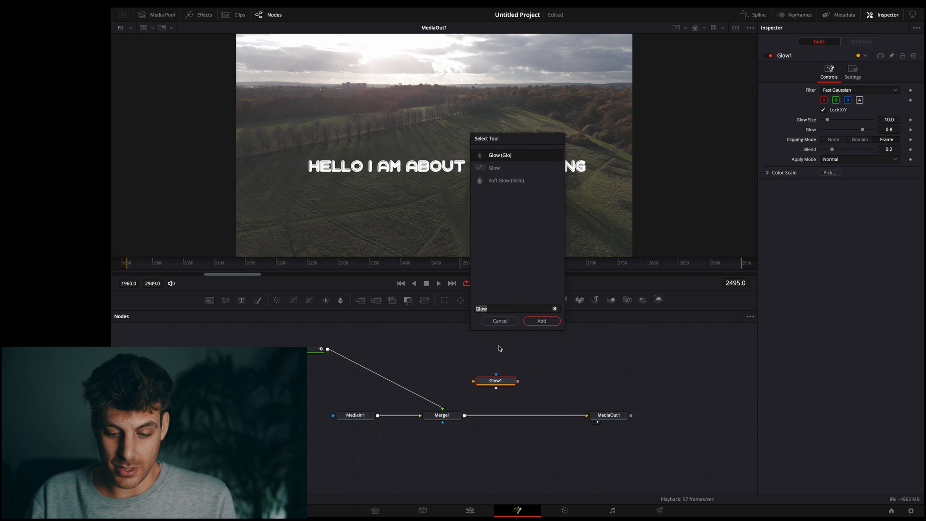
left_click(536, 323)
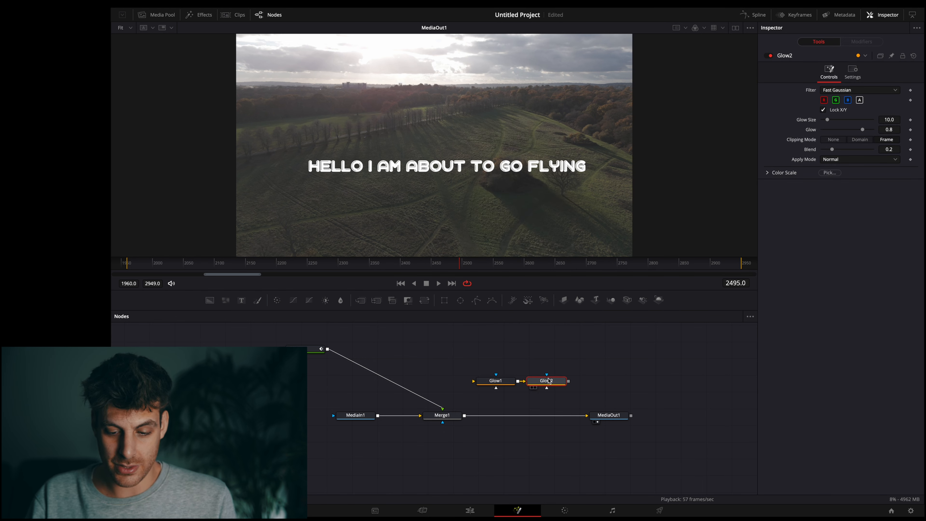
key("Delete")
left_click_drag(497, 382, 416, 361)
left_click(406, 352)
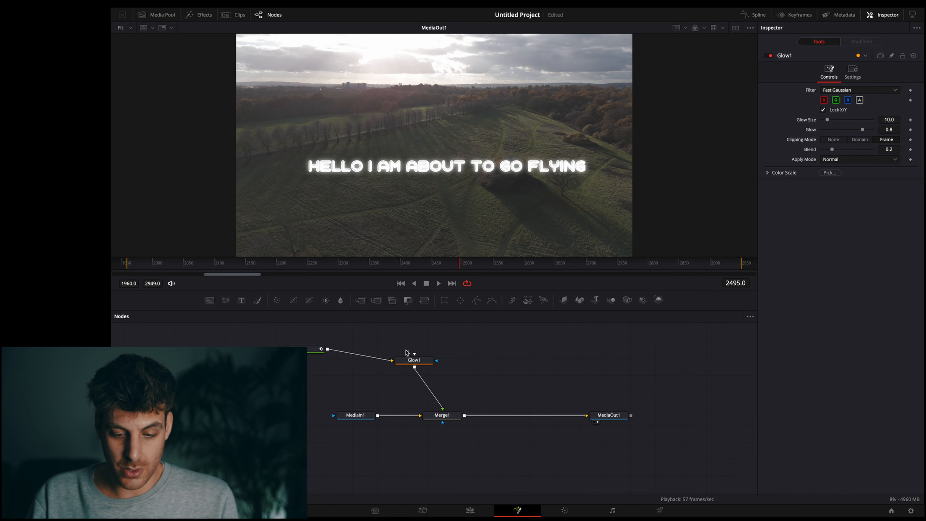
left_click(408, 361)
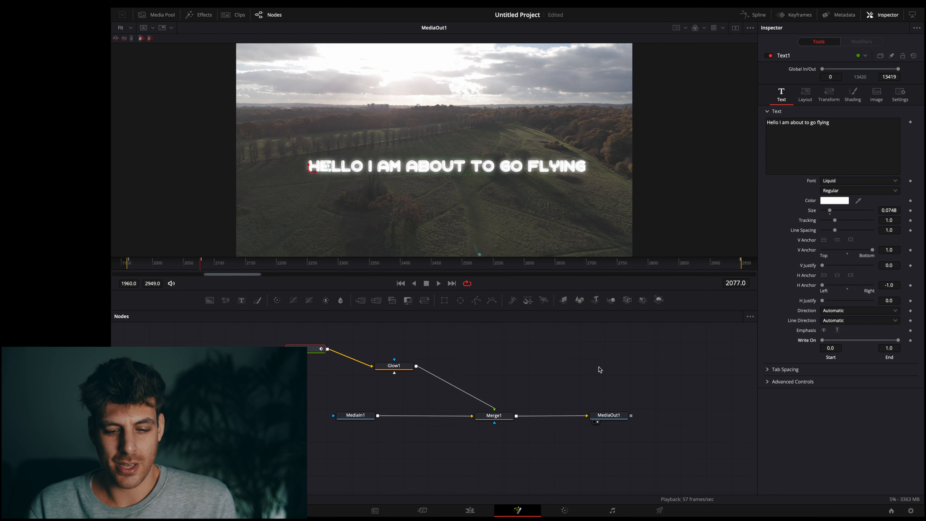
Step: Keyframe the text's Write On end from 0.0 at frame 1959 to 1.0 at frame 2302 and play the animation
left_click_drag(511, 262, 128, 264)
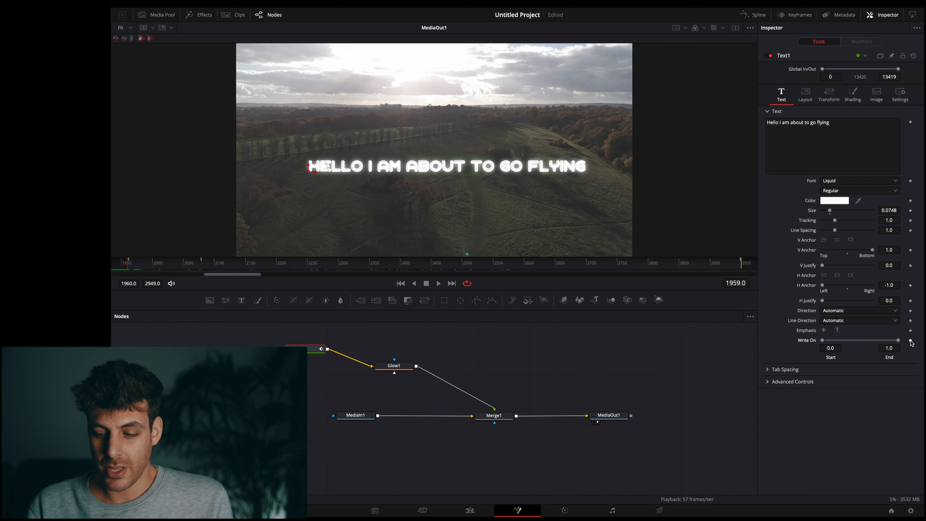
left_click_drag(898, 340, 824, 340)
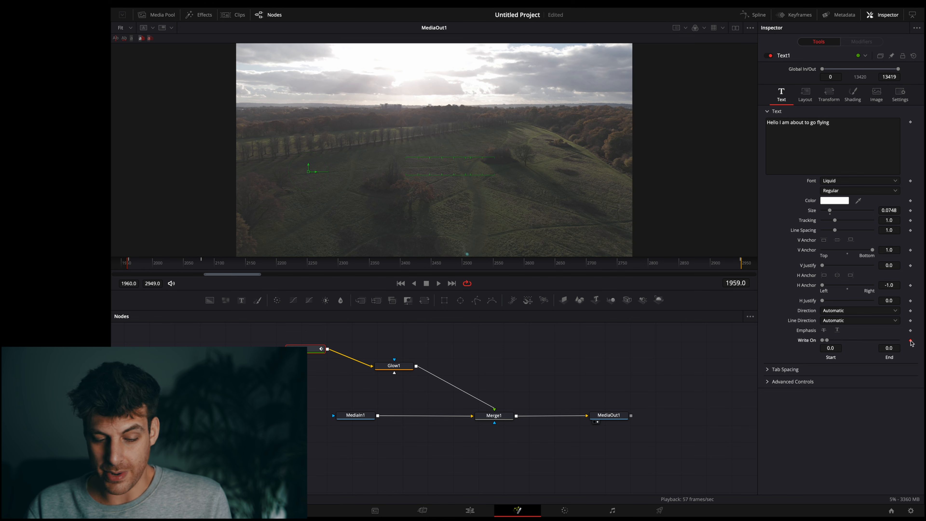
left_click_drag(202, 269, 340, 270)
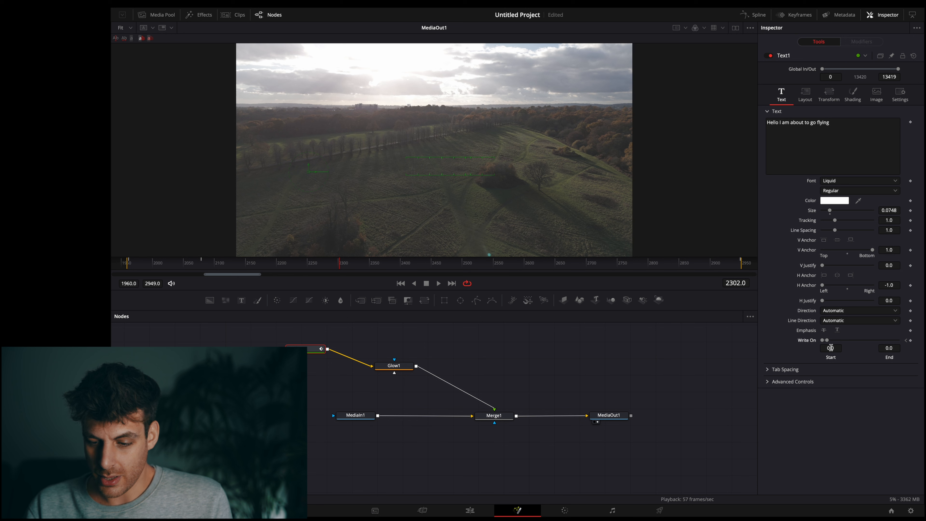
left_click_drag(828, 344, 903, 345)
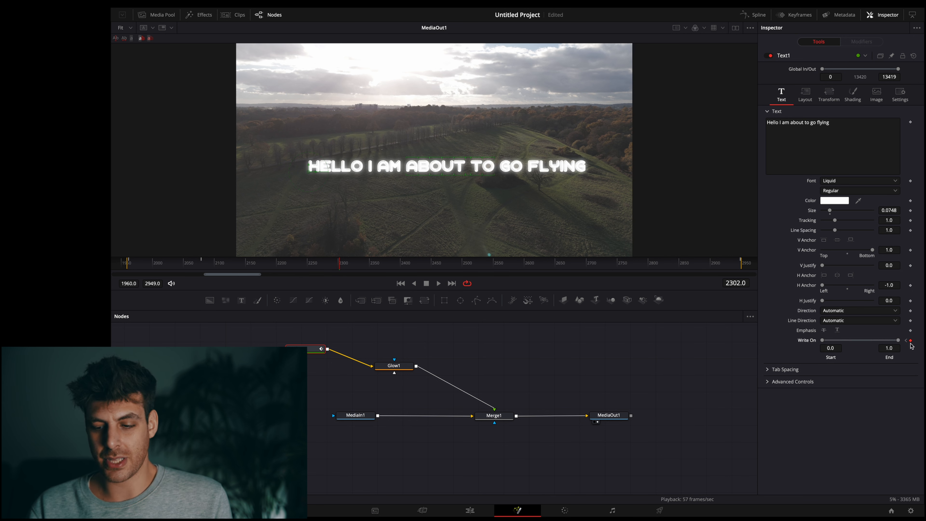
left_click_drag(340, 270, 127, 268)
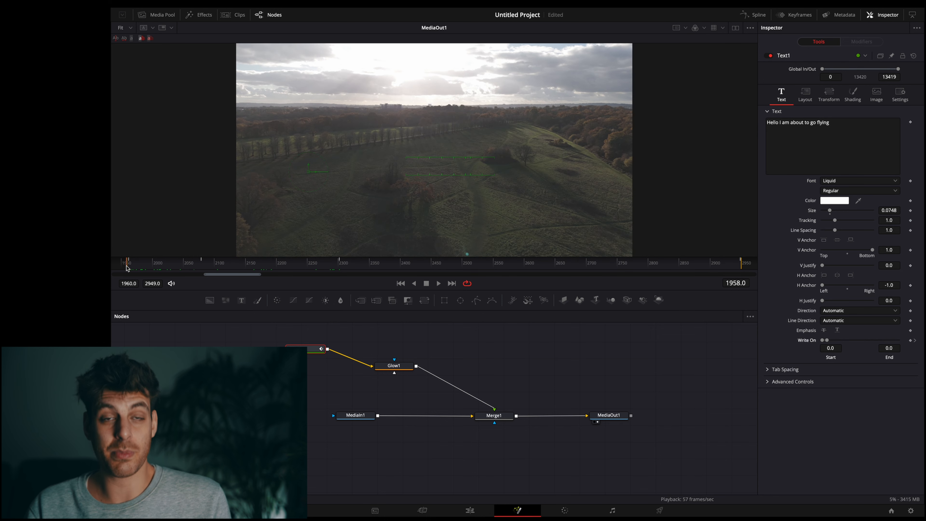
key("space")
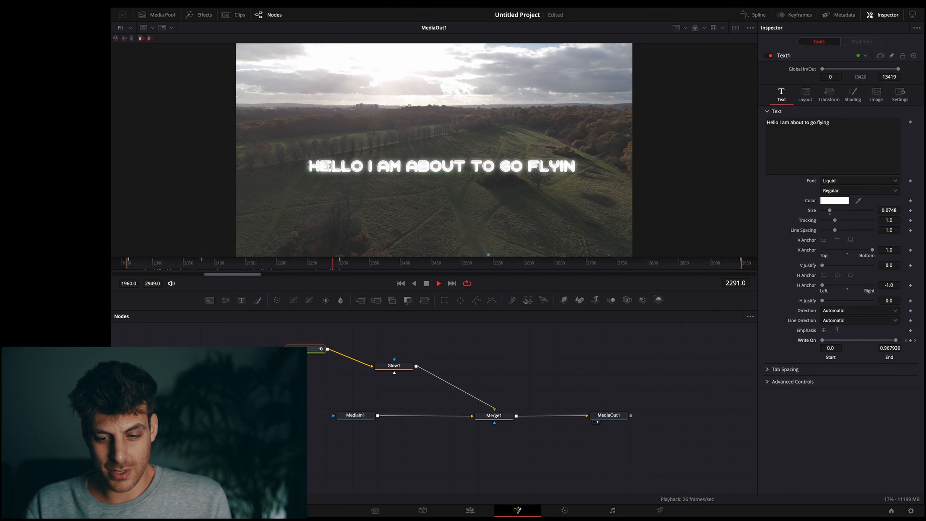
key("space")
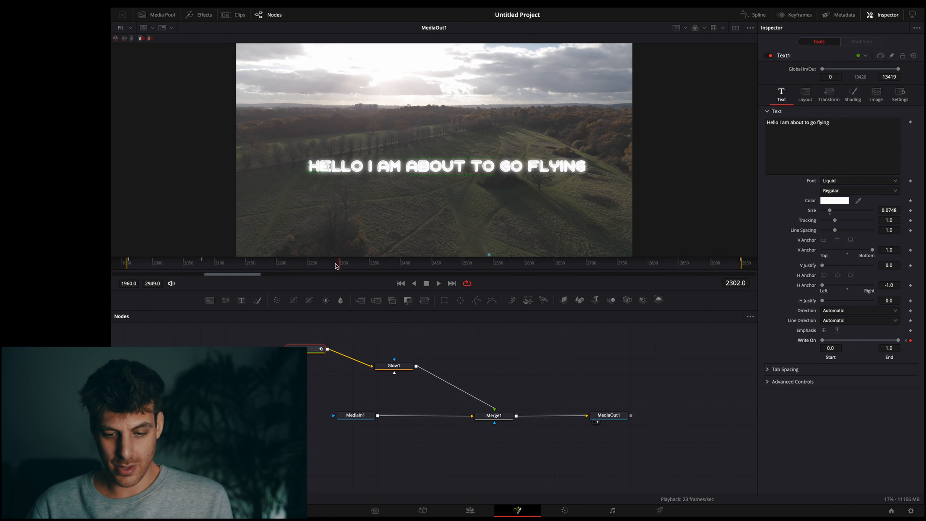
Step: Replace the Write On keyframe at frame 2302 with an end value of 1.0 at frame 2075, and play the faster write-on
left_click(911, 342)
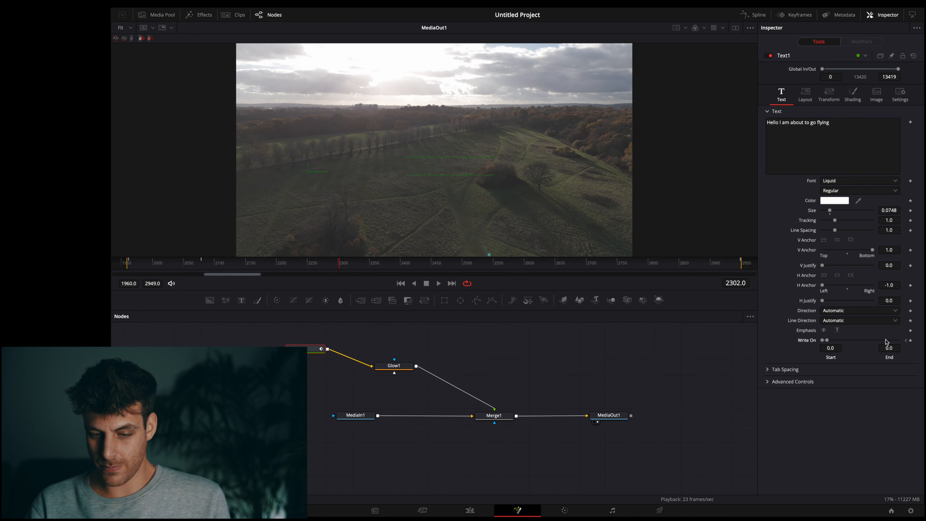
left_click_drag(290, 264, 200, 263)
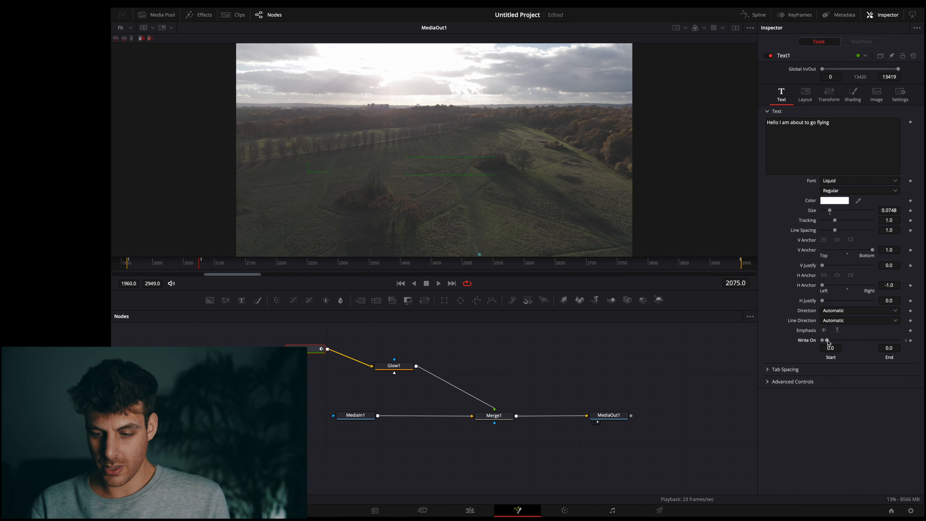
left_click_drag(827, 341, 899, 341)
left_click(121, 265)
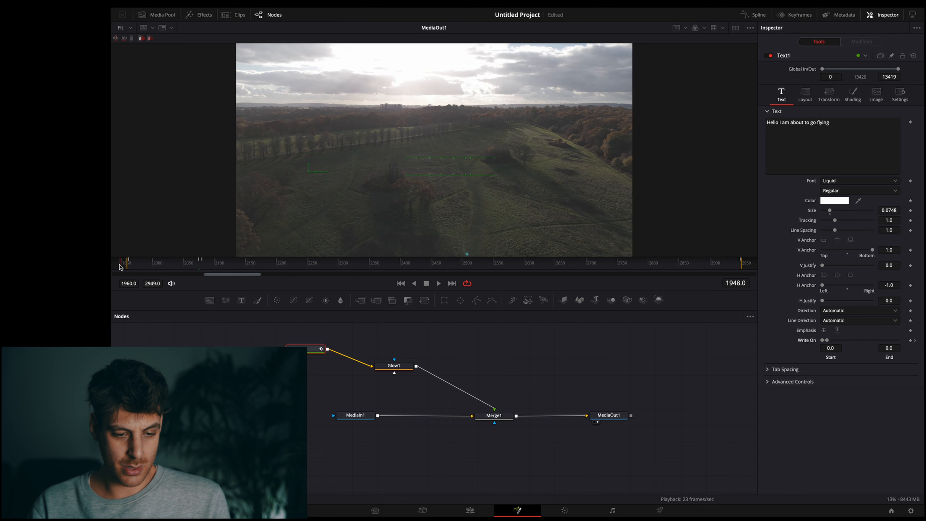
key("space")
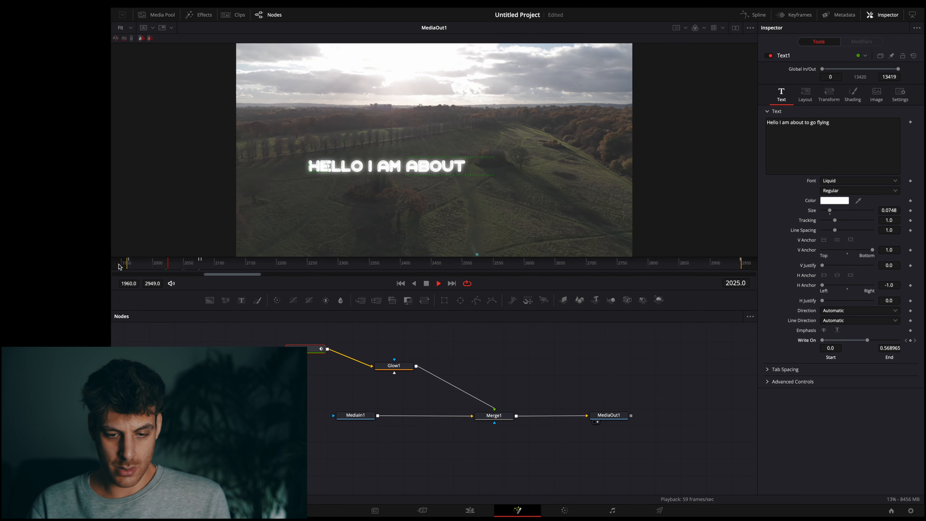
key("space")
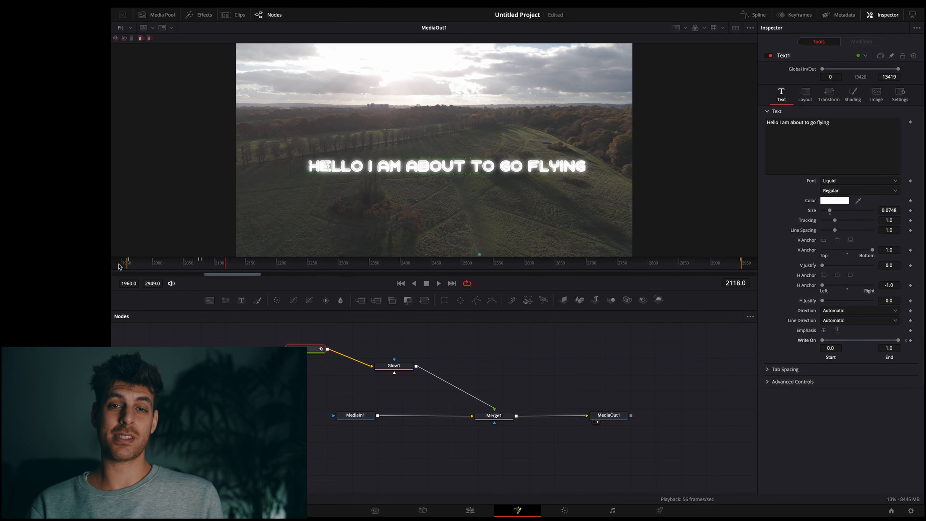